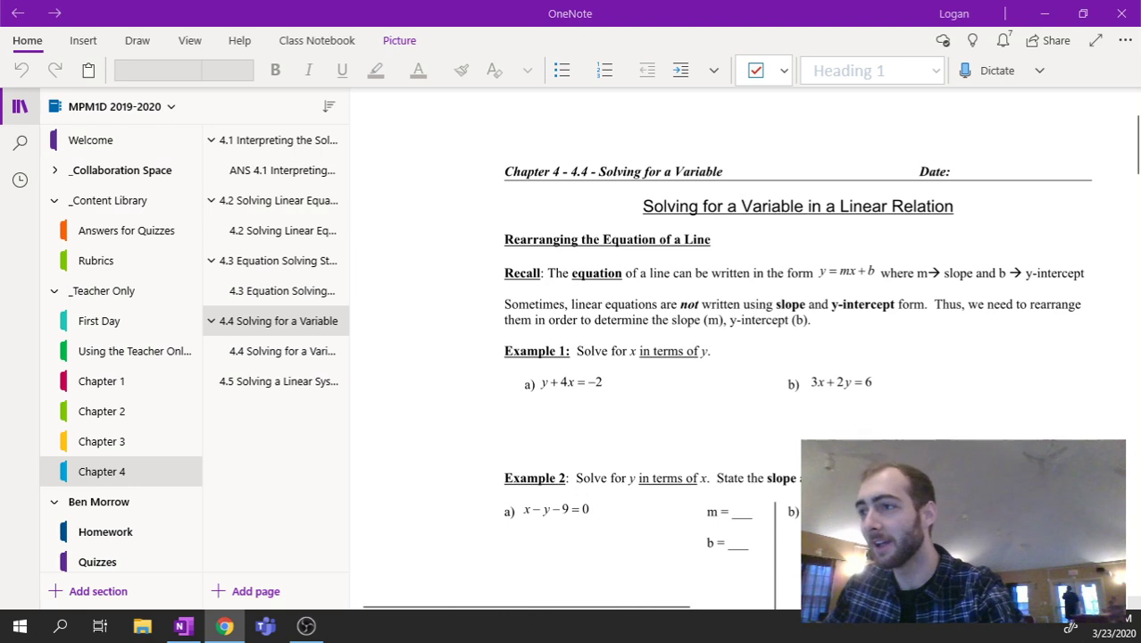
Switch to Chrome, sign in to the school's Edsby account, and close the YouTube Studio tab.
key(alt+Tab)
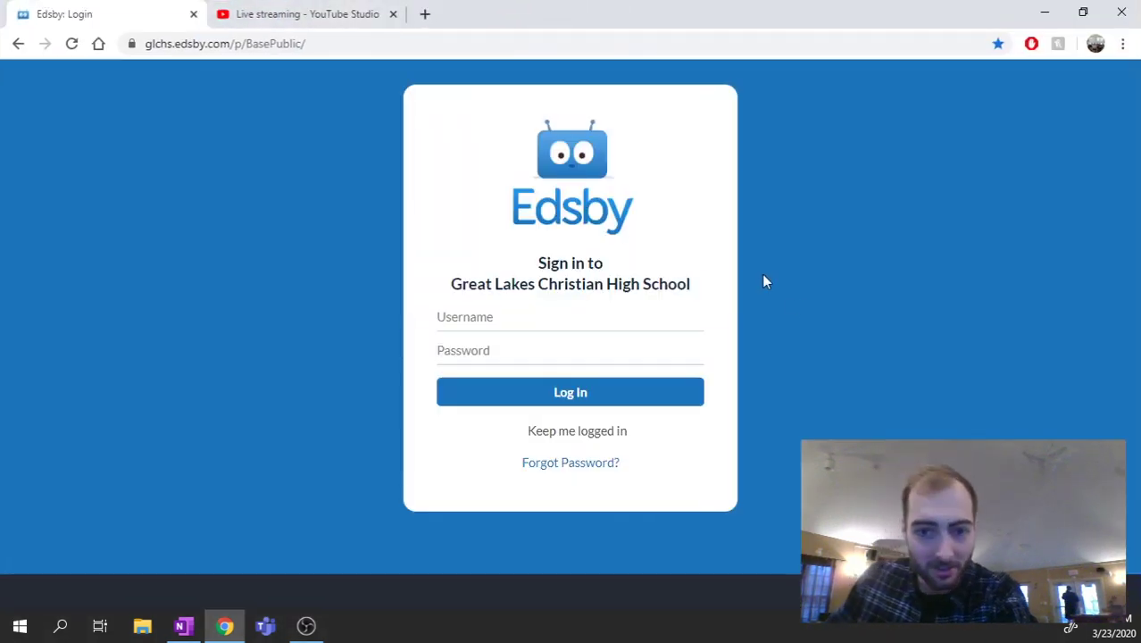
key(Return)
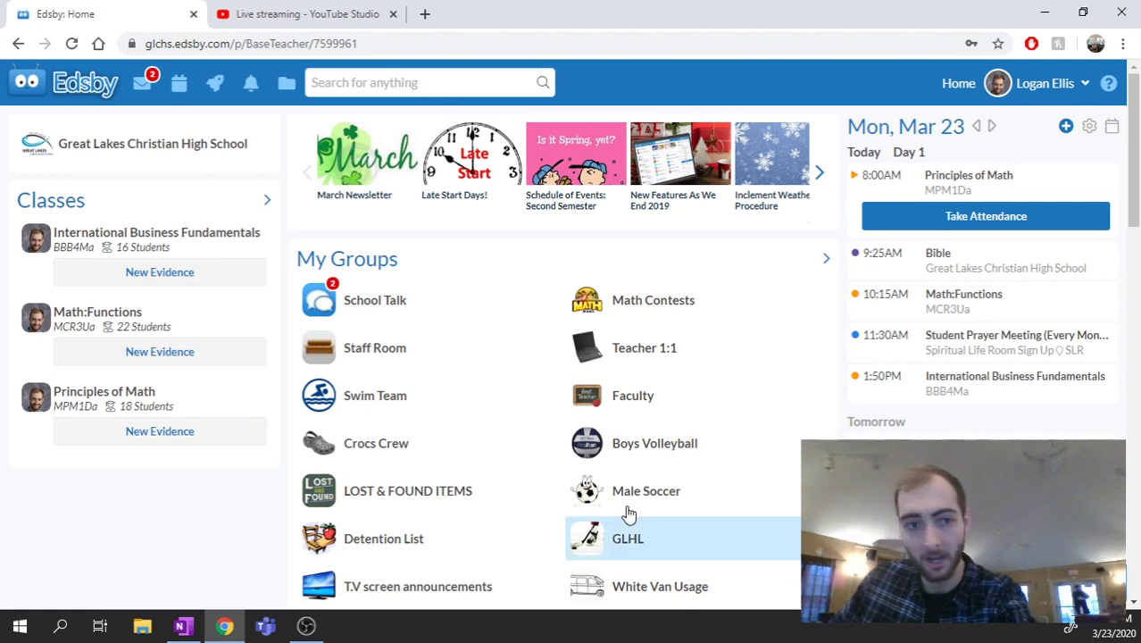
click(268, 14)
middle_click(284, 16)
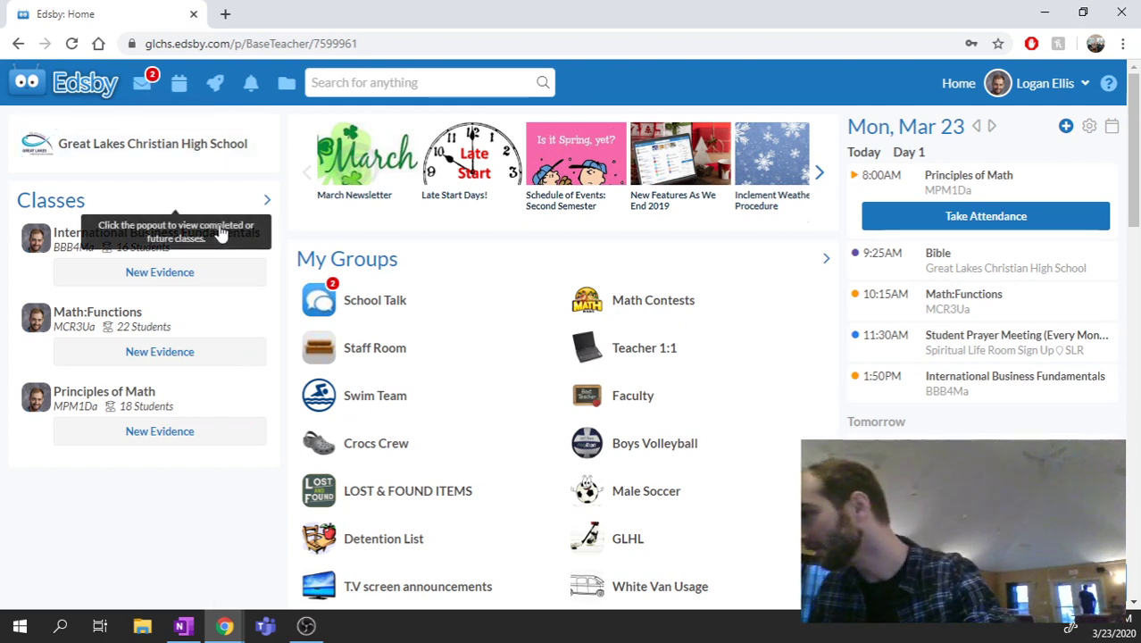
View the Principles of Math class page, return home, and open the attendance sheet for its 8:00 AM class.
click(92, 398)
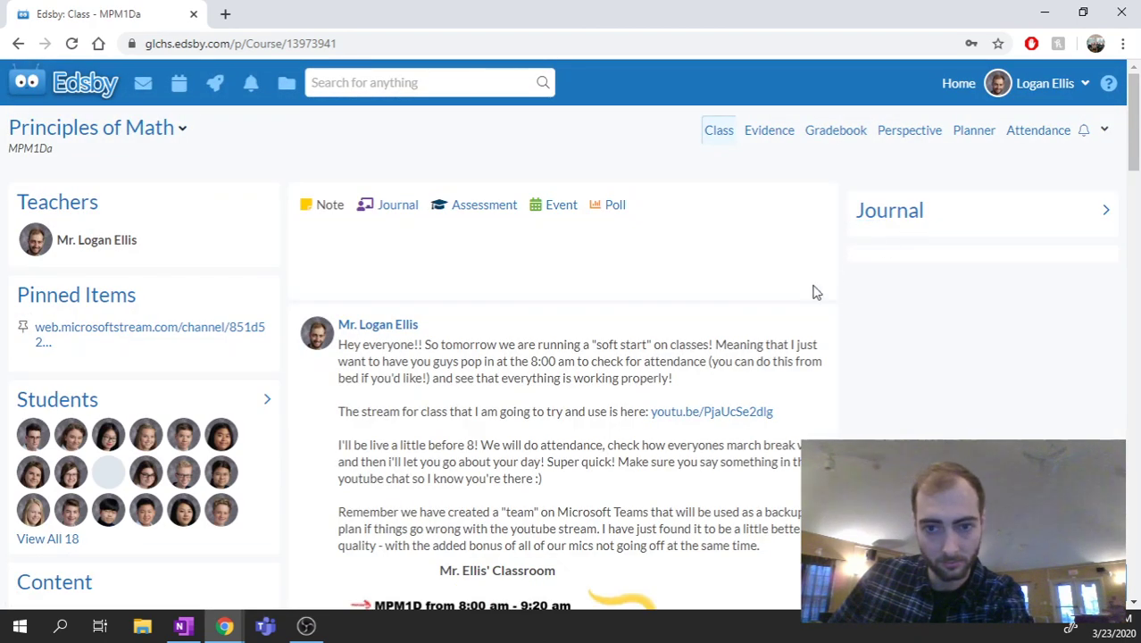
click(58, 85)
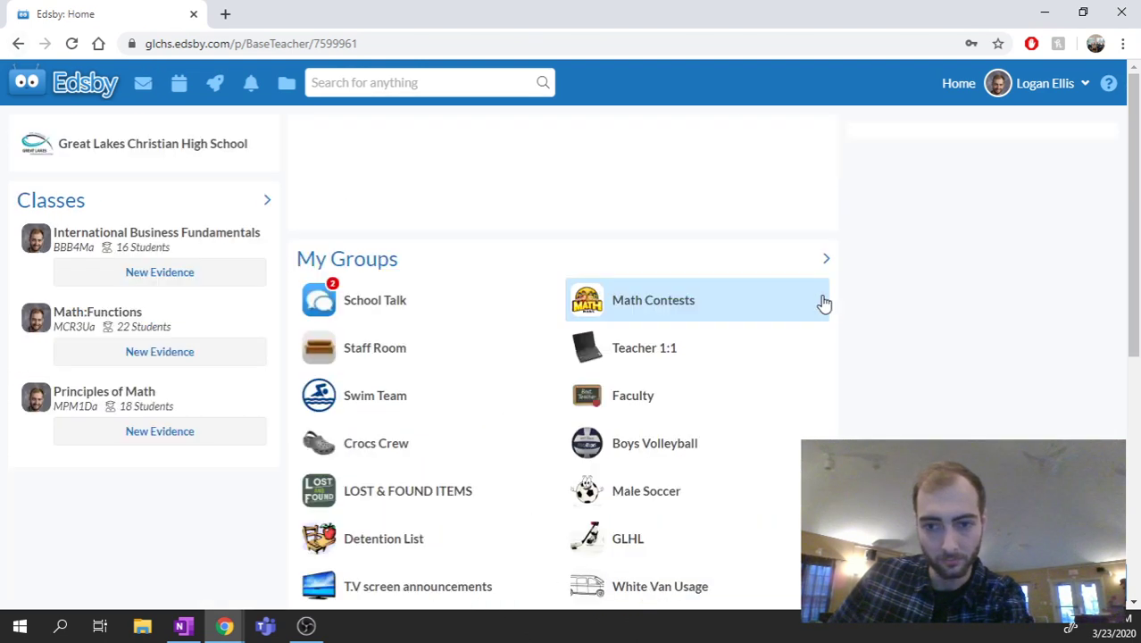
click(982, 219)
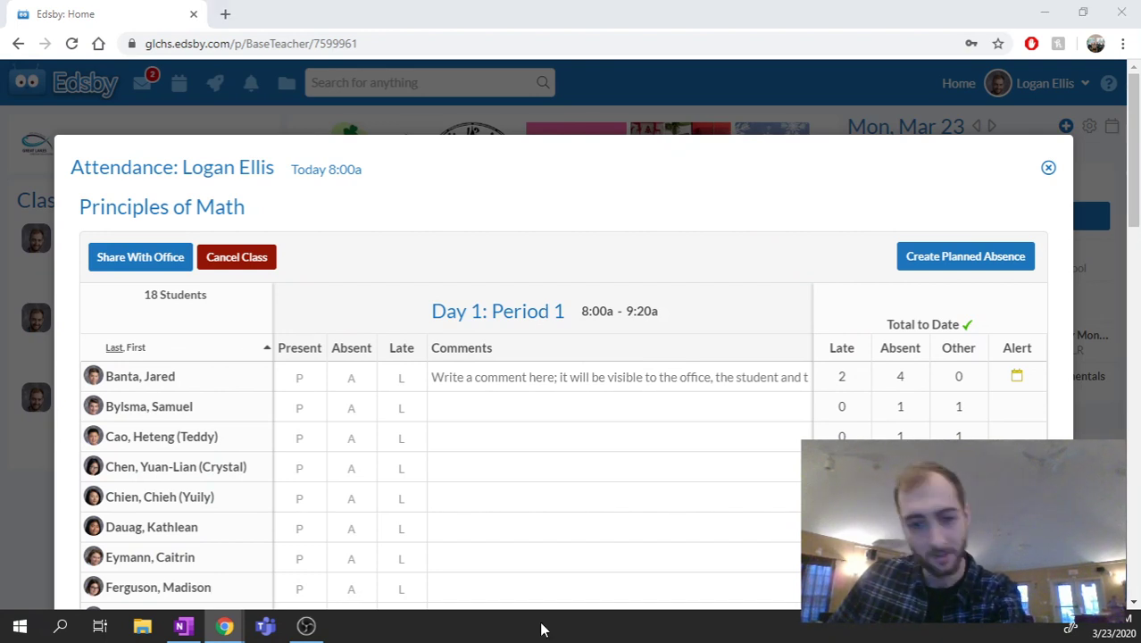
Mark the first three students on the Principles of Math attendance list as present.
scroll(379, 422, down, 1)
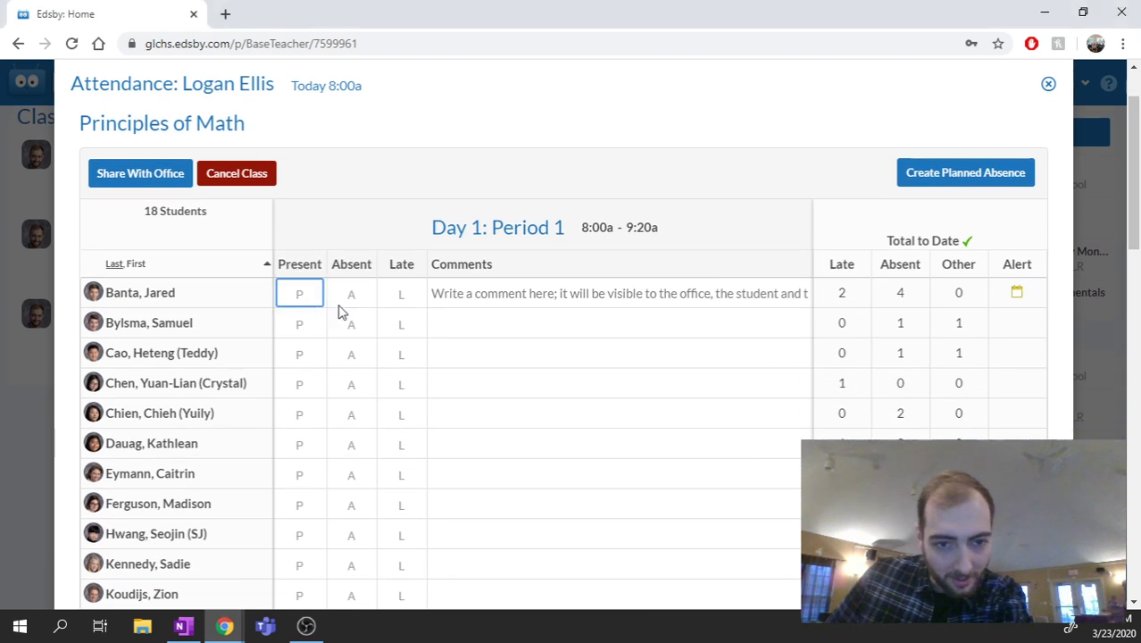
click(300, 293)
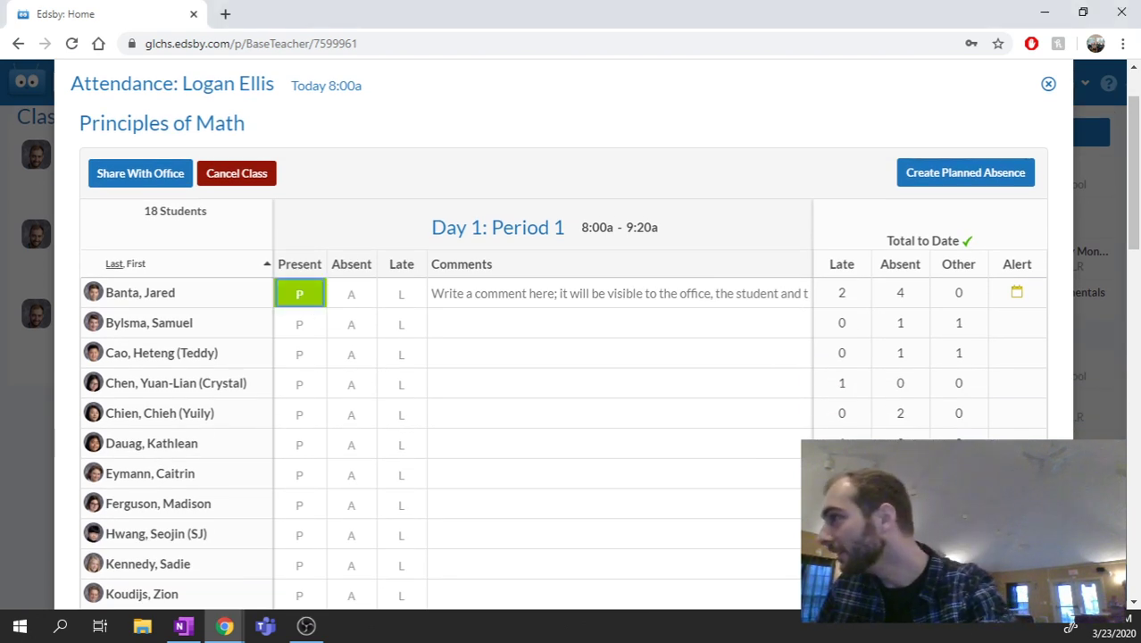
click(303, 325)
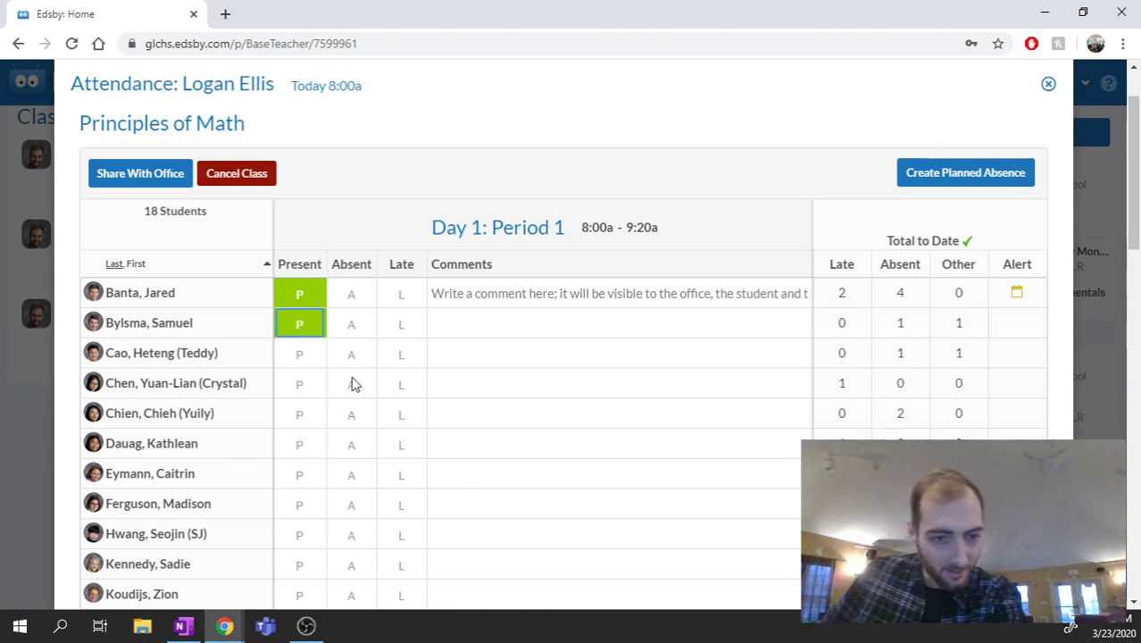
click(313, 355)
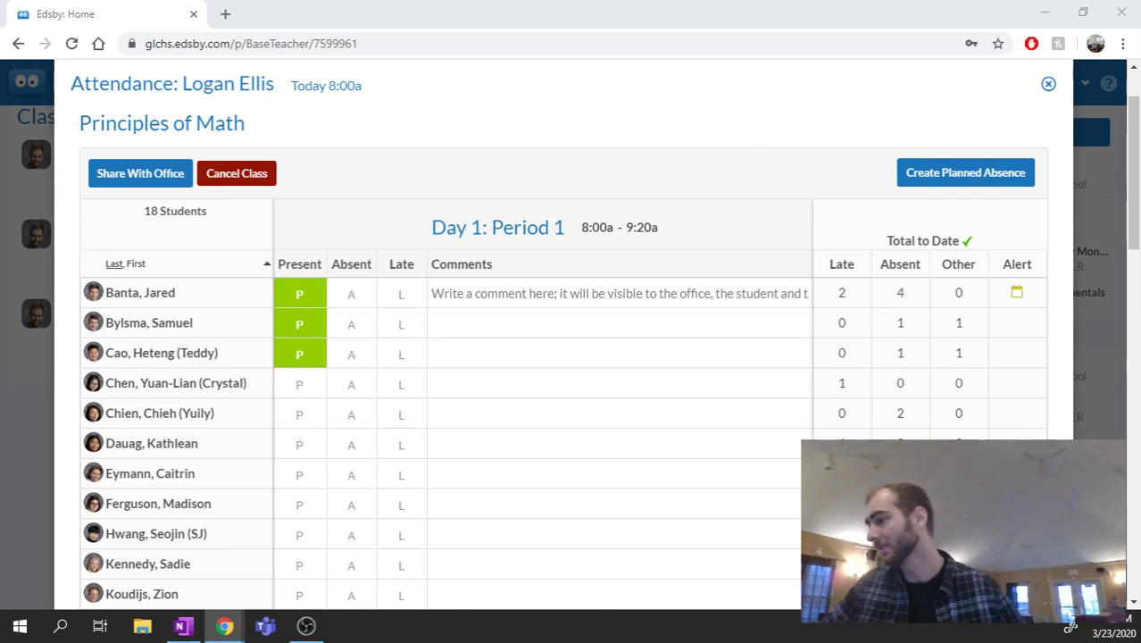
Check Teams briefly, return to the attendance sheet, and mark the fourth student absent and the fifth and sixth present.
key(alt+Tab)
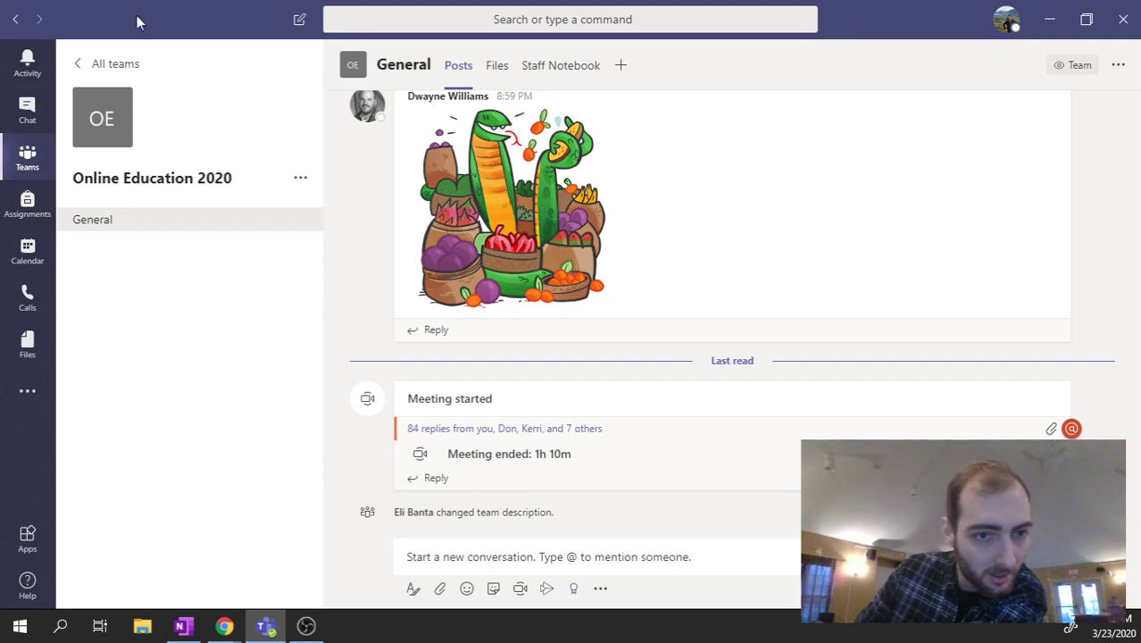
key(alt+Tab)
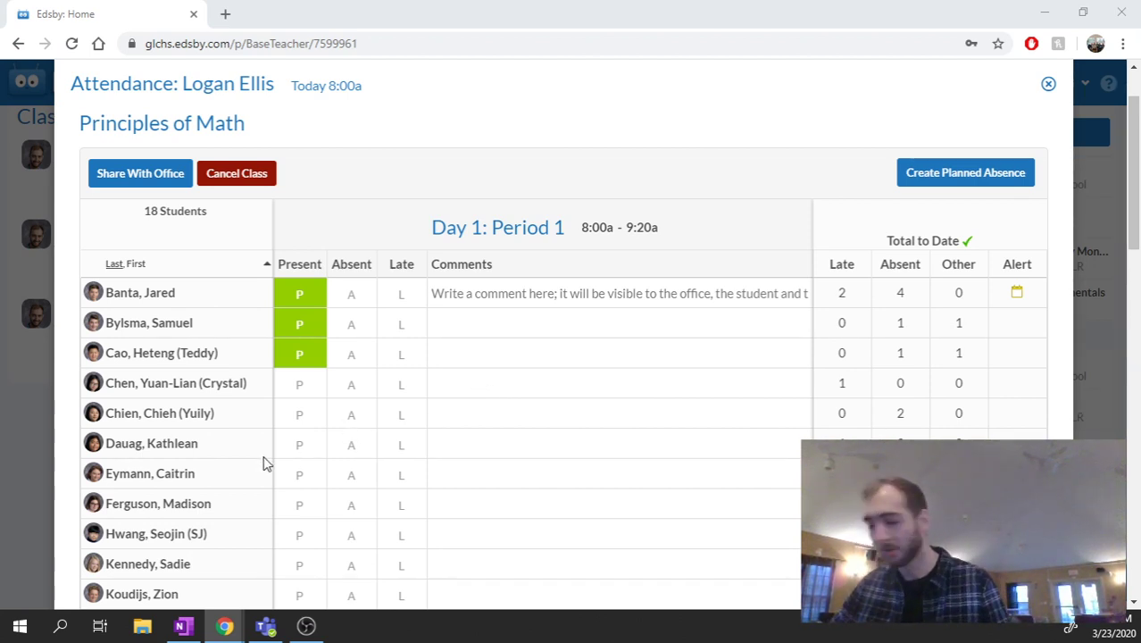
click(353, 393)
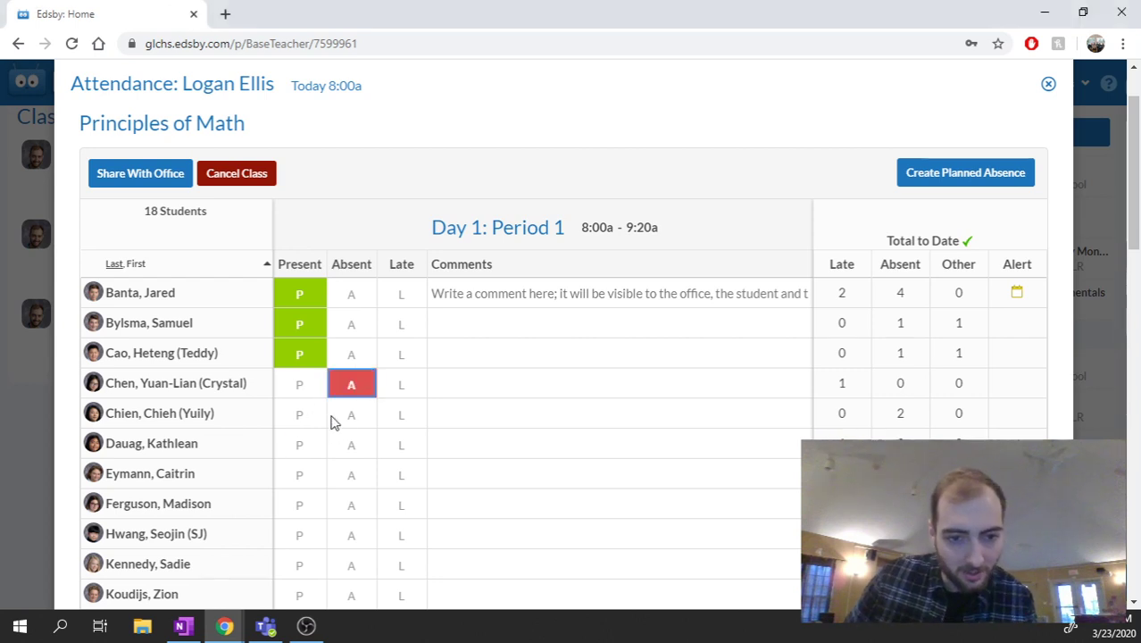
click(300, 417)
click(293, 451)
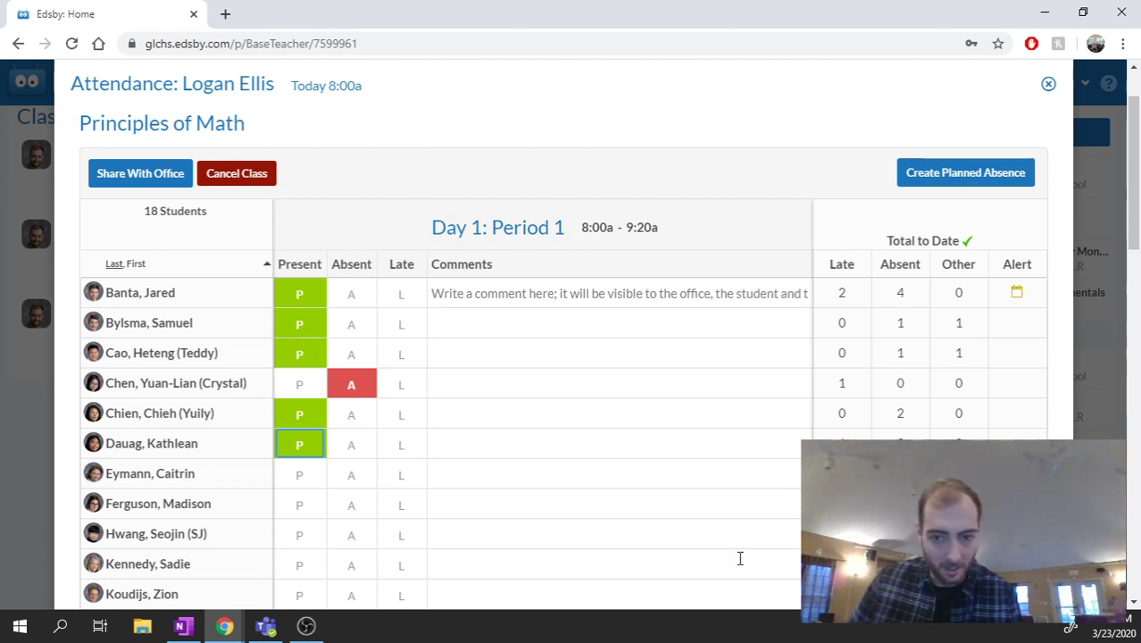
Mark the seventh student on the attendance list absent and the eighth through eleventh students present.
scroll(295, 500, down, 2)
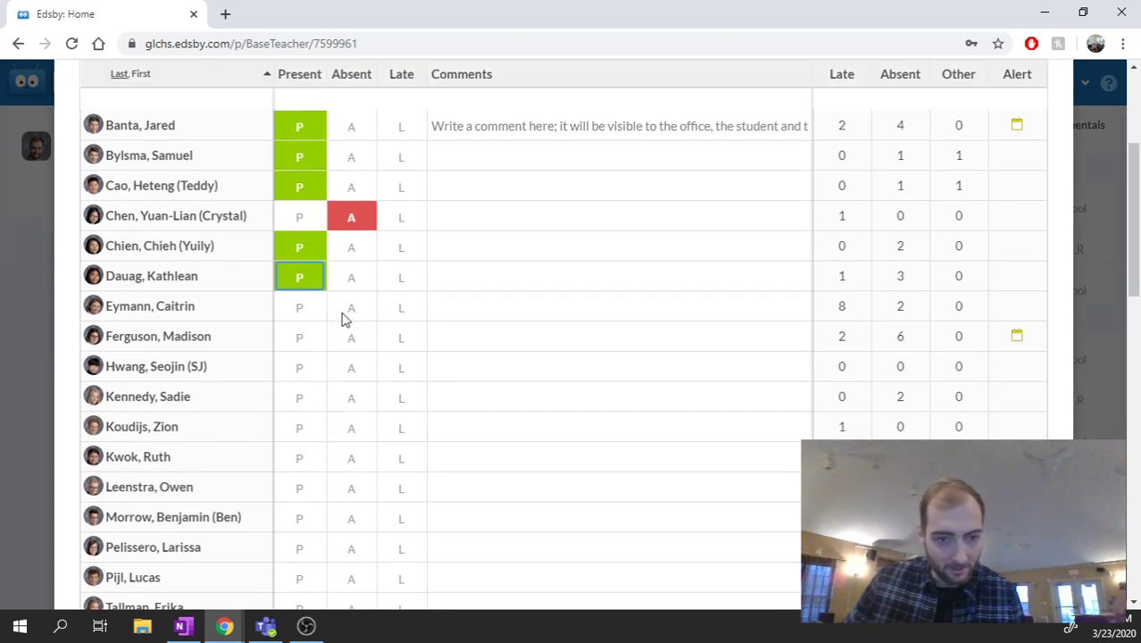
key(space)
click(303, 349)
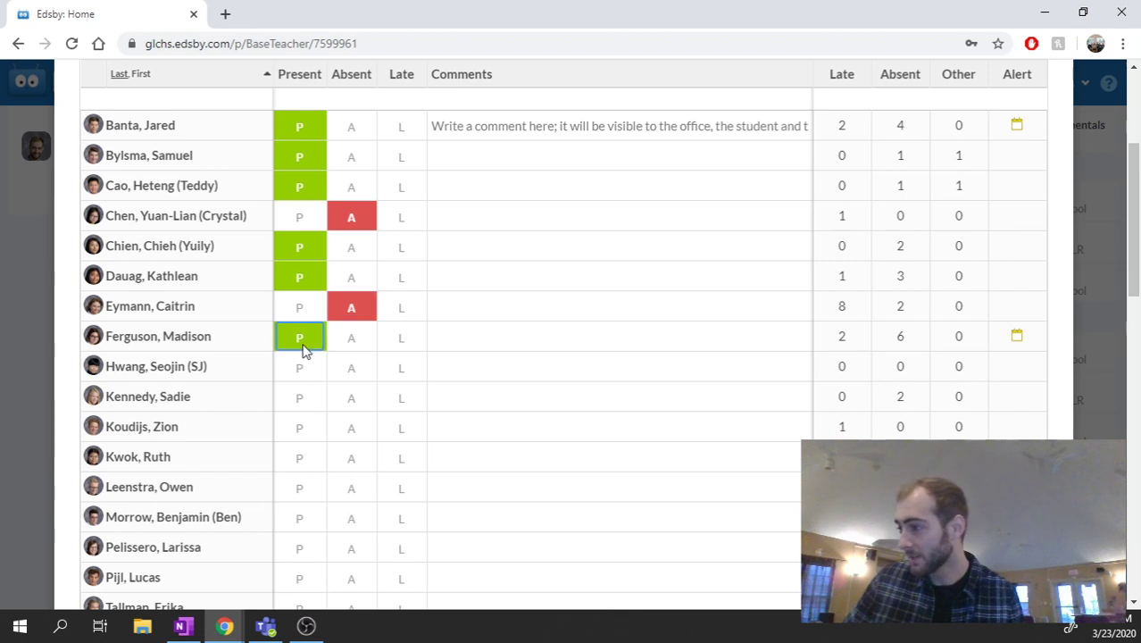
click(301, 375)
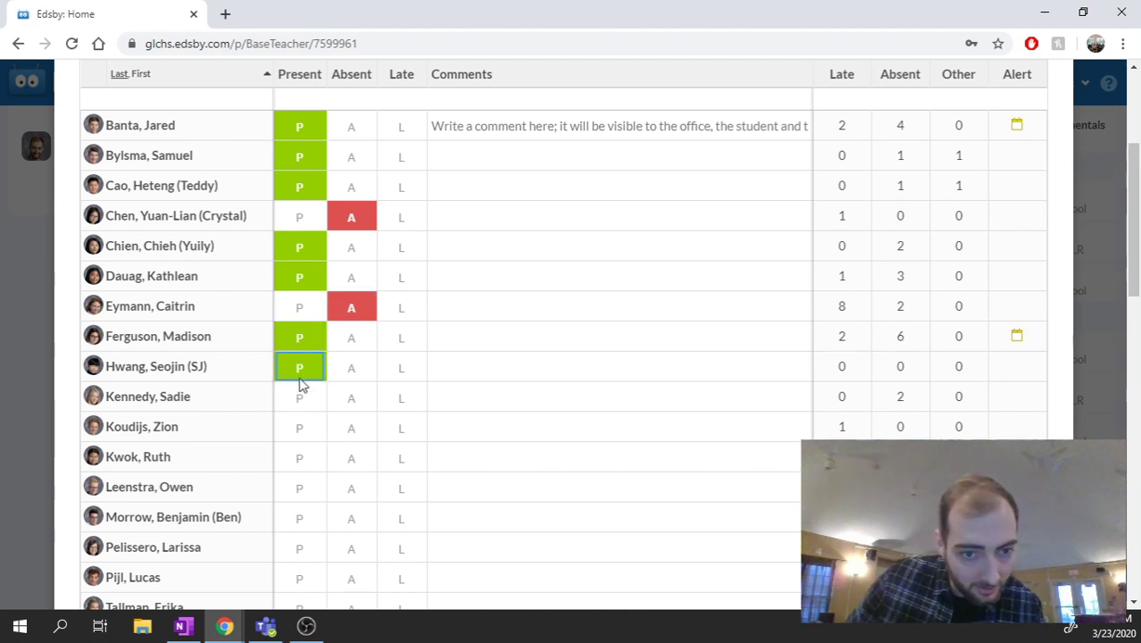
click(304, 398)
click(296, 430)
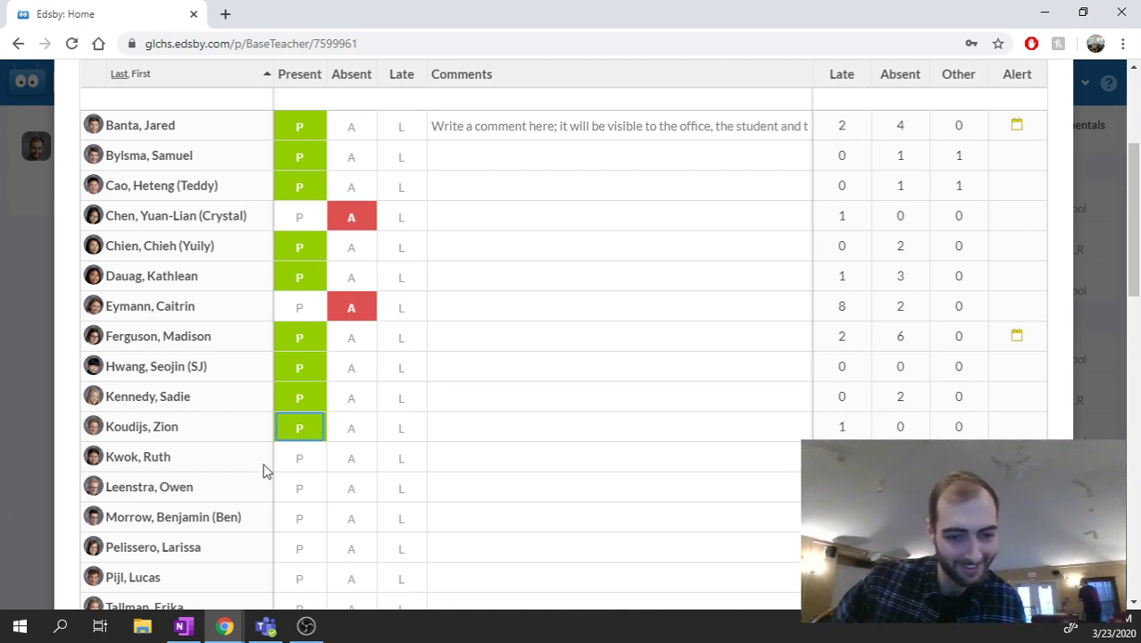
Mark the twelfth and thirteenth students on the list present and the fourteenth student absent.
click(308, 461)
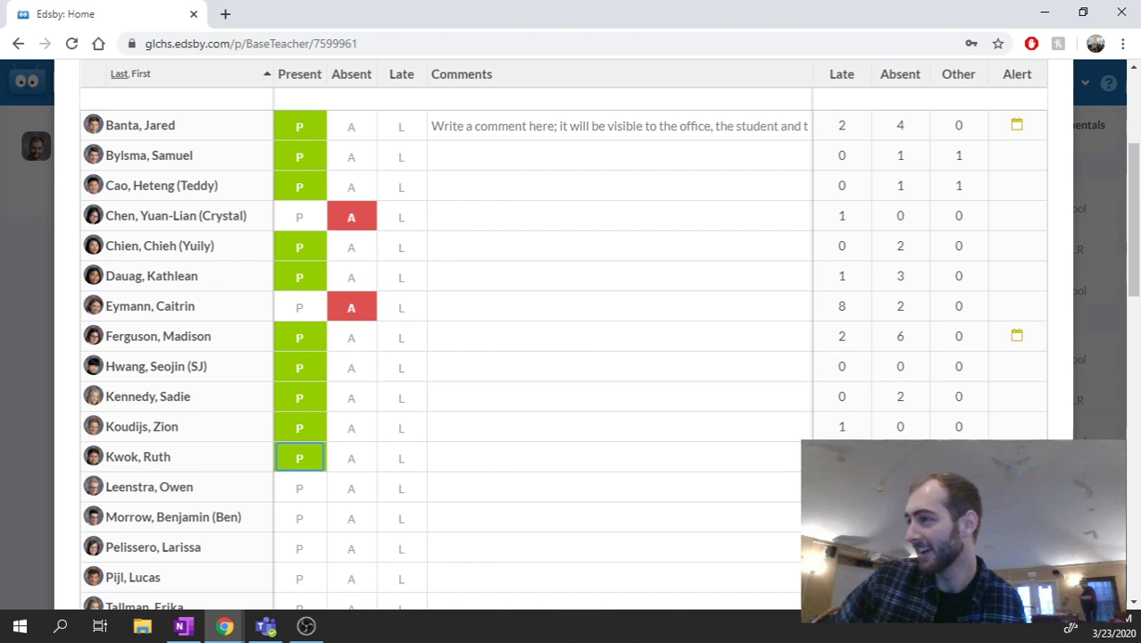
click(284, 489)
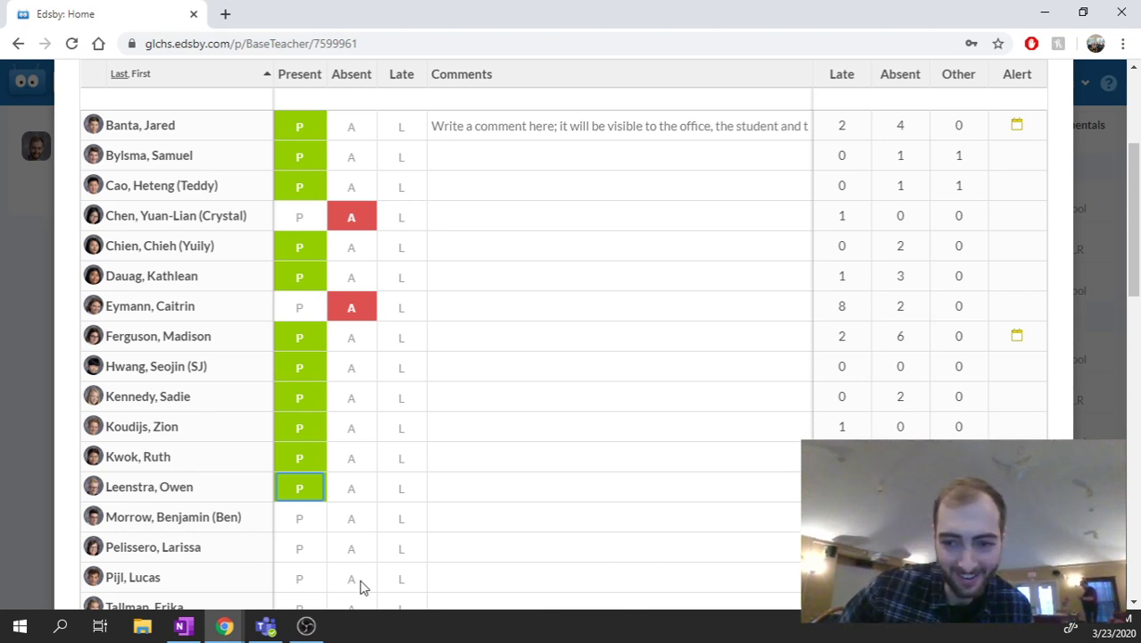
click(304, 519)
scroll(267, 545, down, 2)
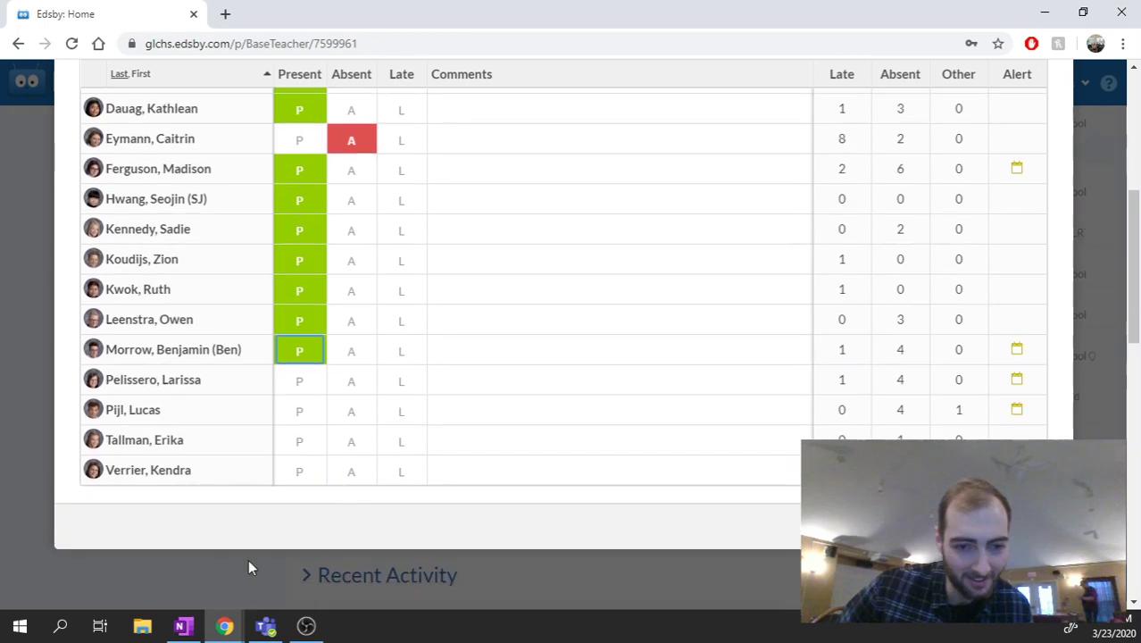
click(349, 354)
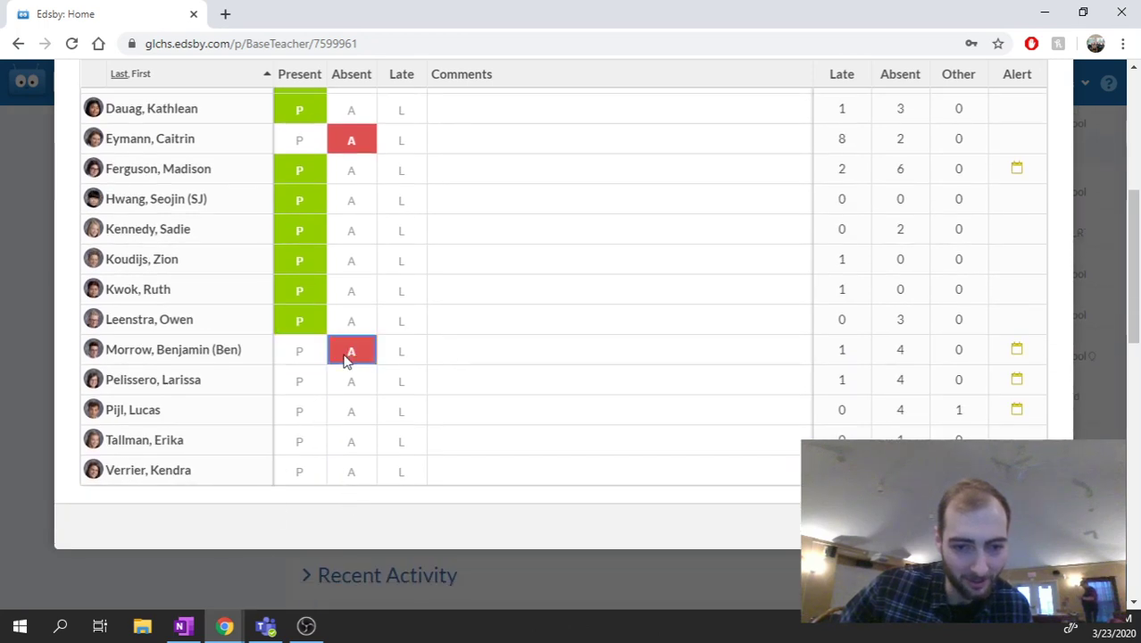
Mark the last four students on the attendance list as present.
click(317, 381)
click(306, 404)
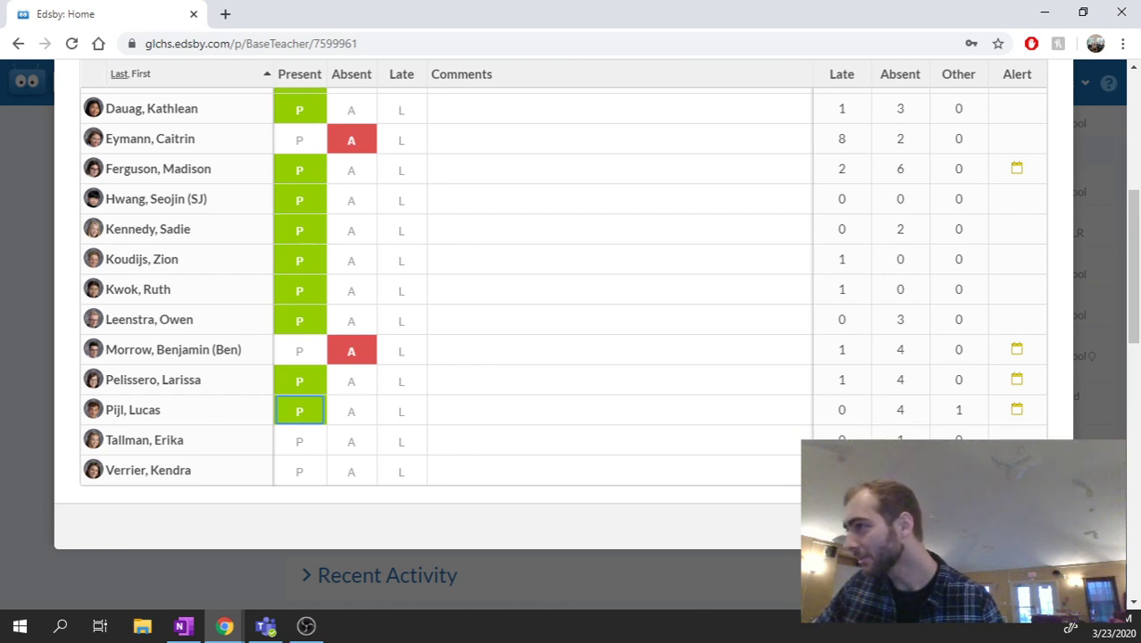
key(alt+Tab)
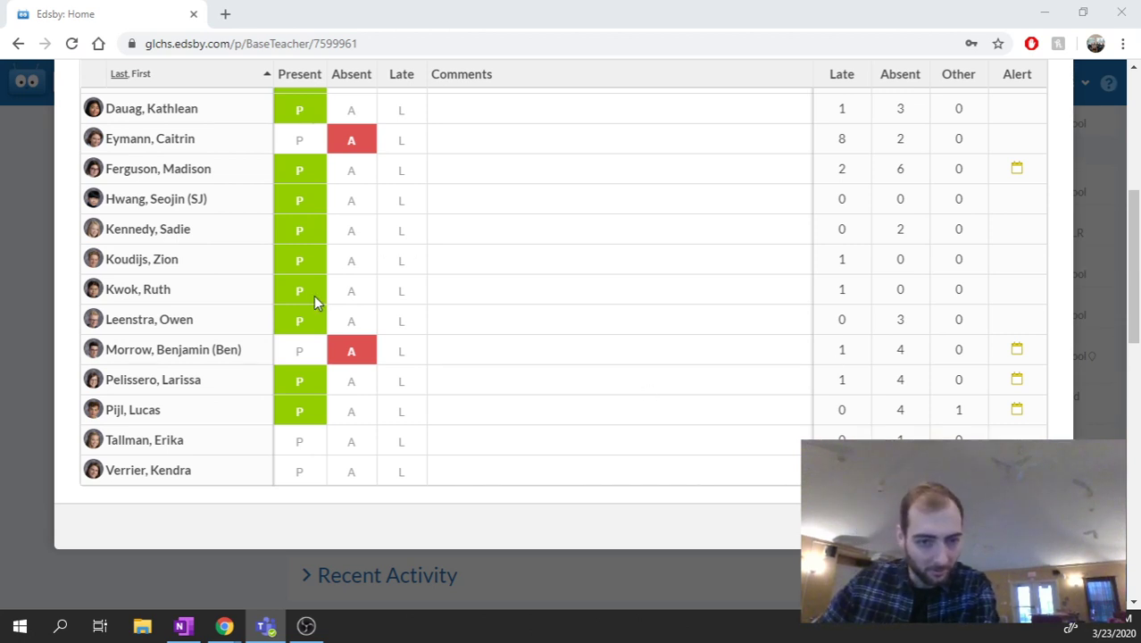
click(303, 446)
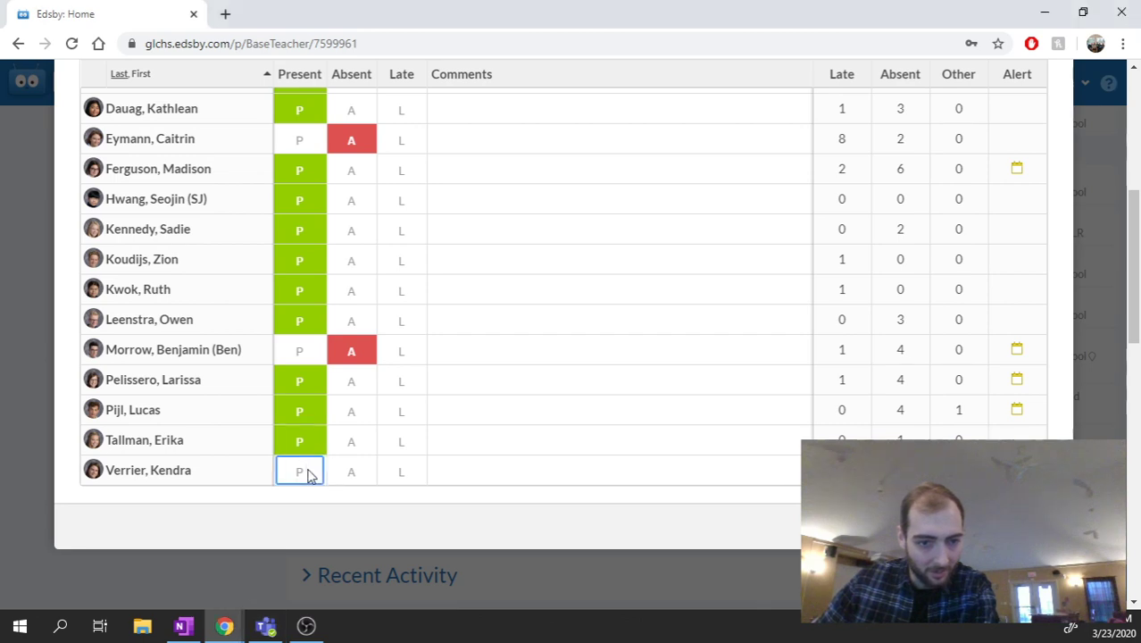
click(306, 469)
Change the fourth student from absent to present and share the attendance with the office.
scroll(377, 416, up, 3)
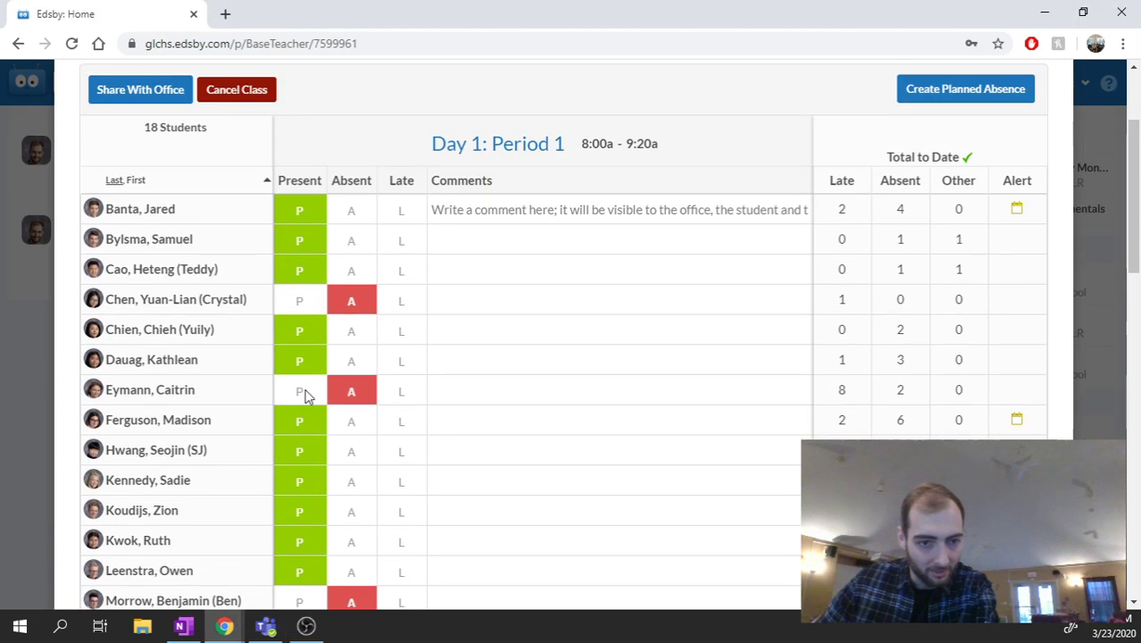
click(294, 301)
scroll(290, 275, up, 2)
click(159, 258)
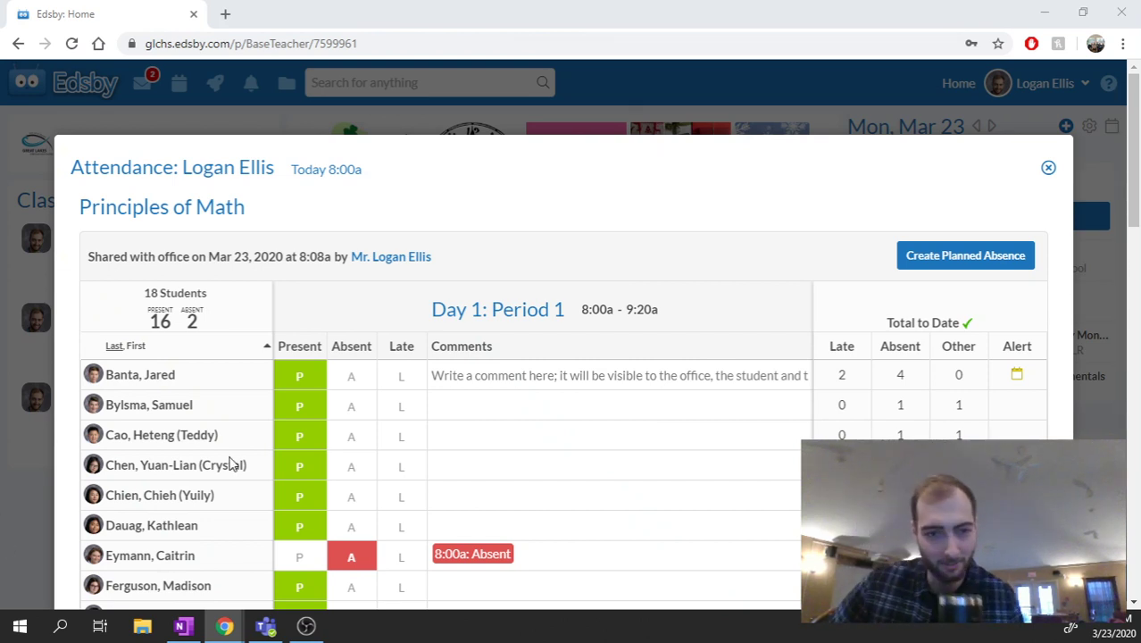
Change the fourteenth student's shared attendance to present from the start of class and save the change.
scroll(398, 254, down, 4)
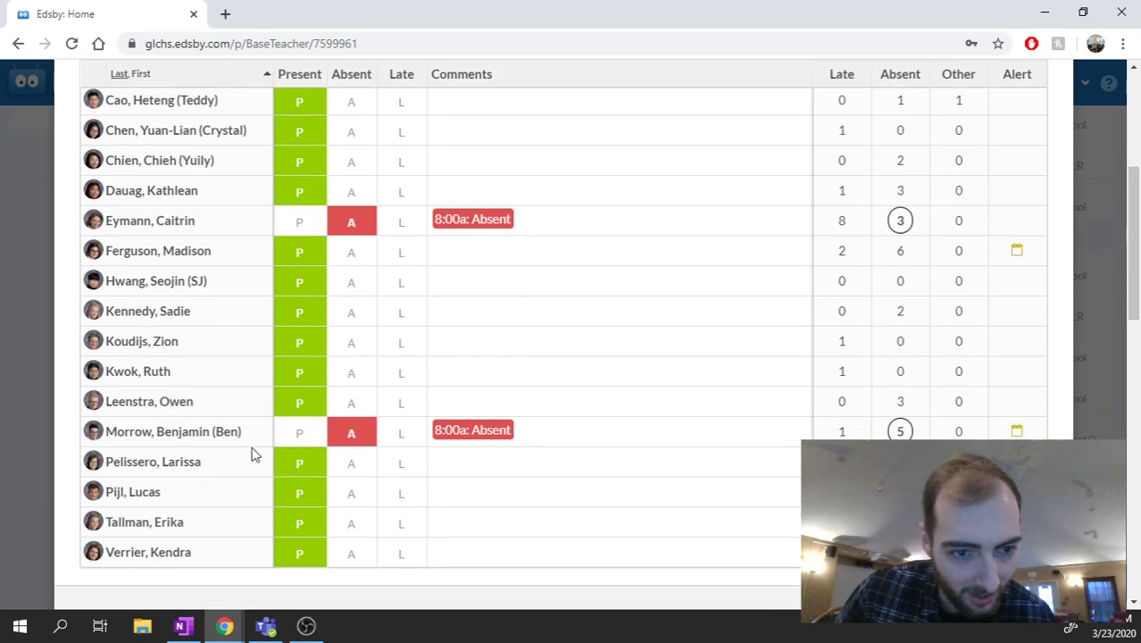
click(339, 440)
click(383, 214)
click(772, 441)
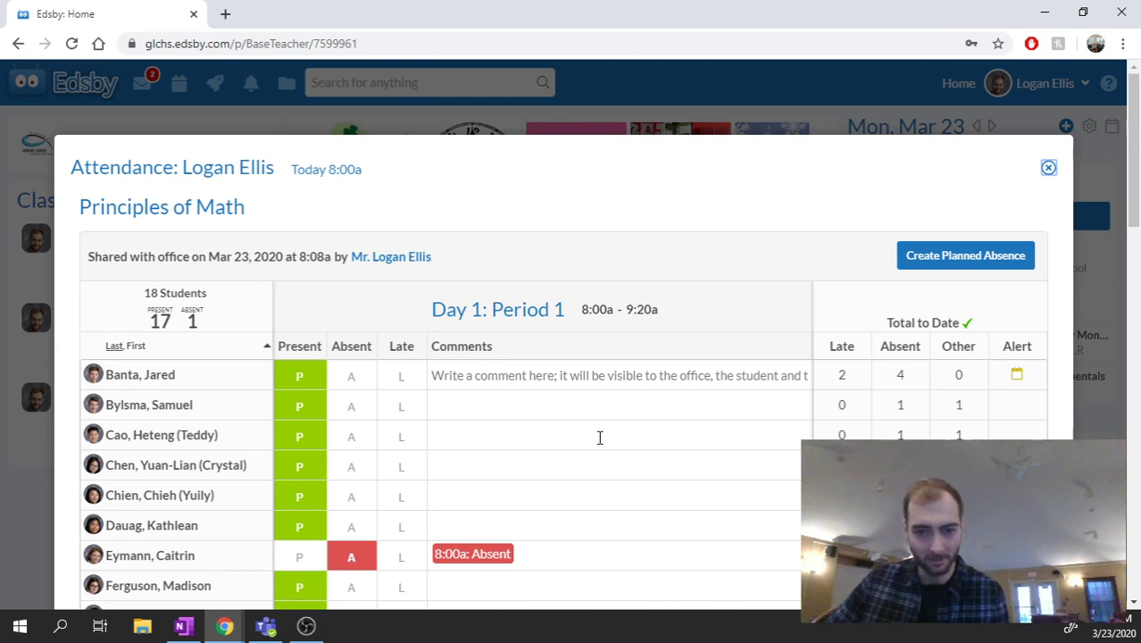
scroll(590, 431, down, 5)
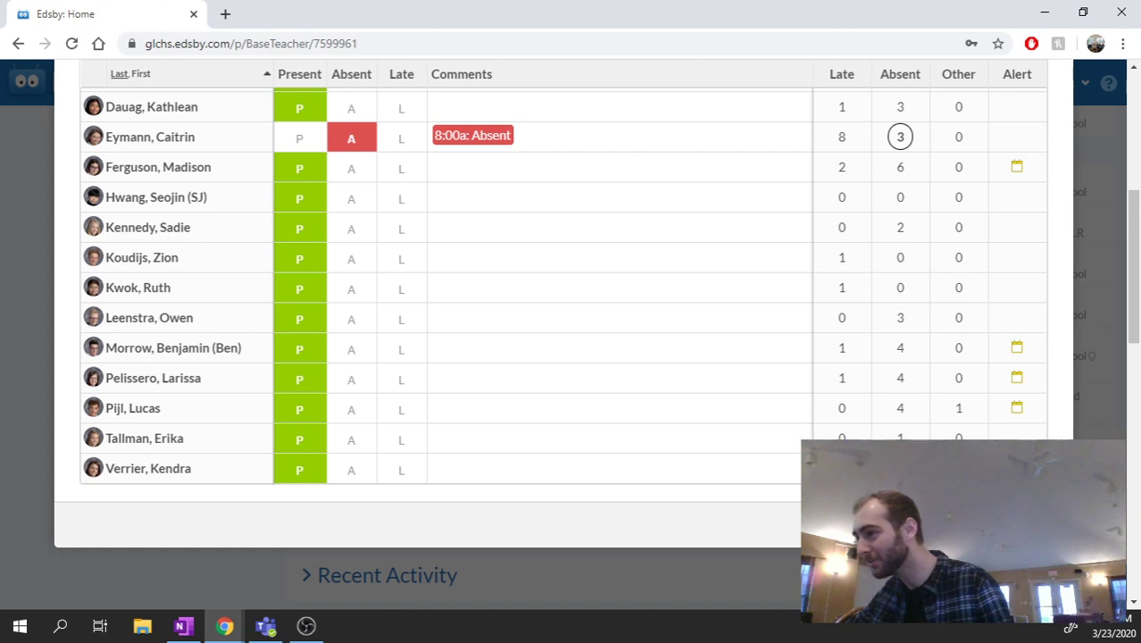
key(alt+Tab)
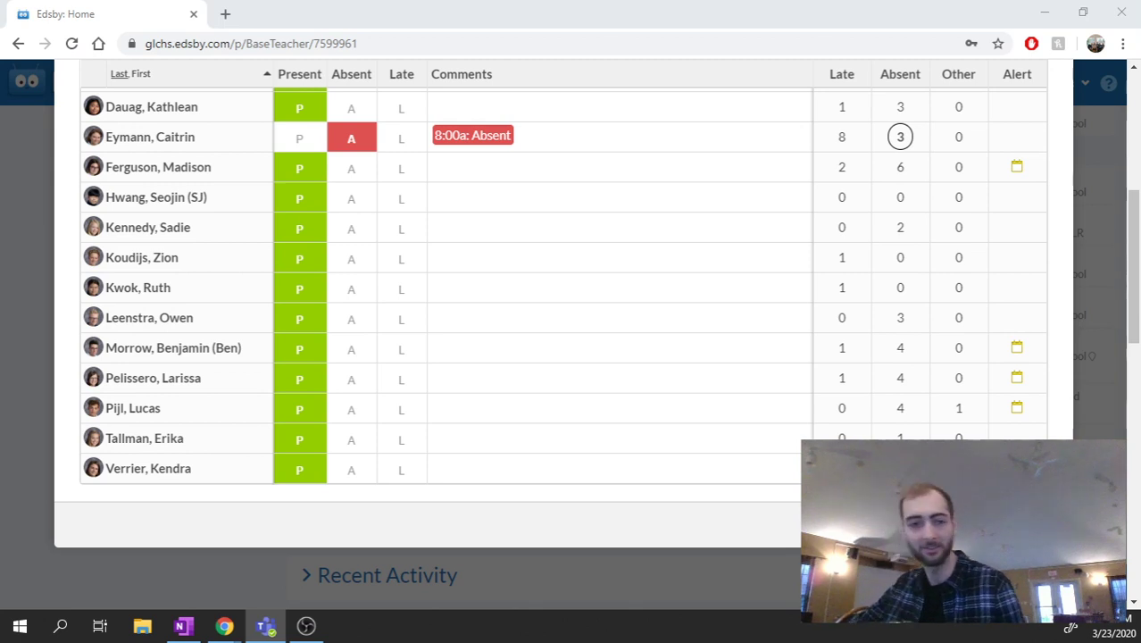
key(alt+Tab)
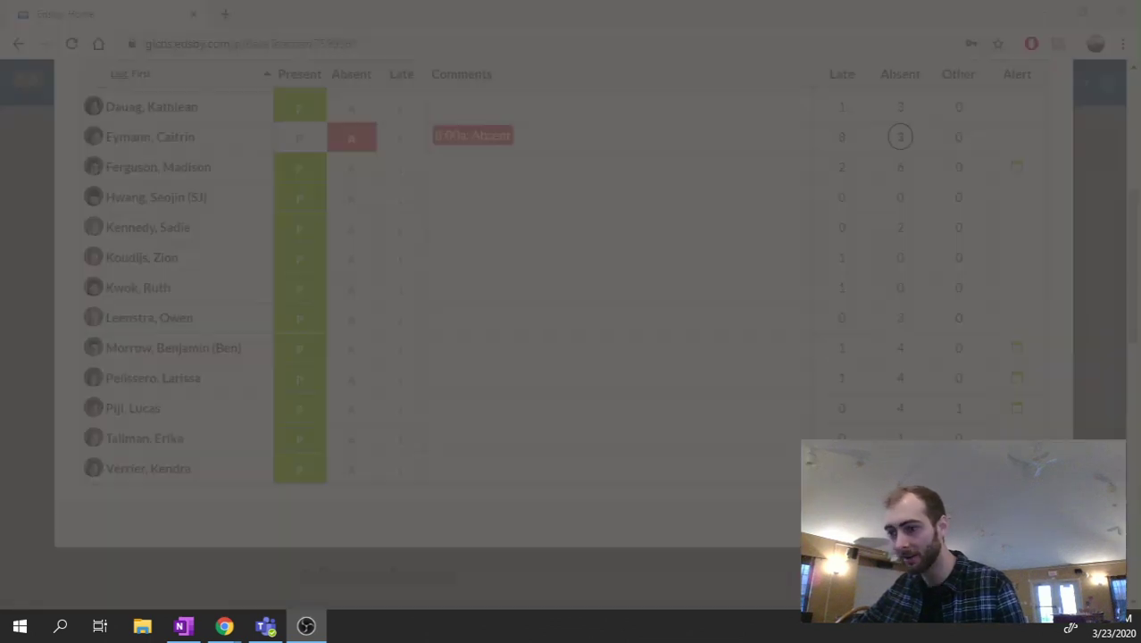
key(alt+Tab)
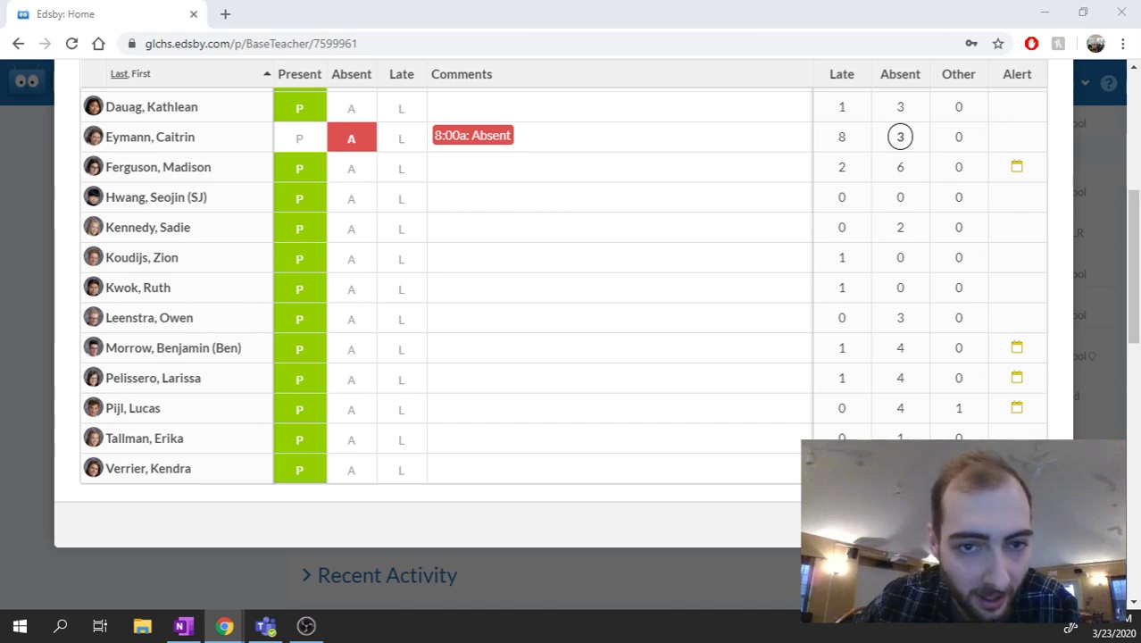
Change the seventh student's attendance to present from the start of class and save the change.
scroll(241, 446, up, 3)
click(285, 390)
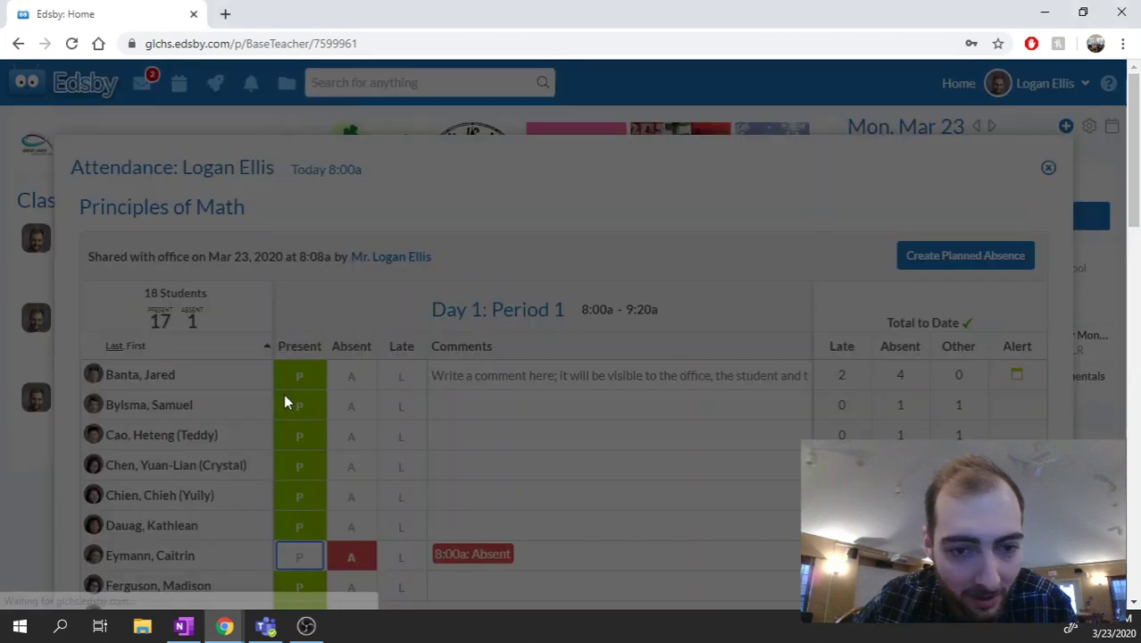
click(391, 214)
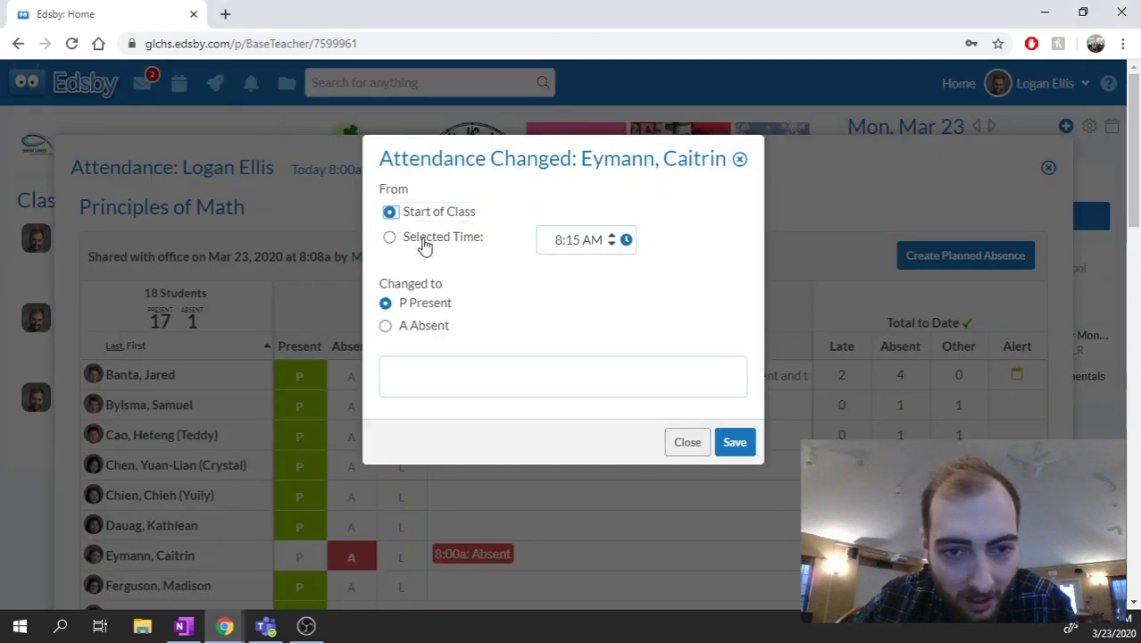
click(734, 442)
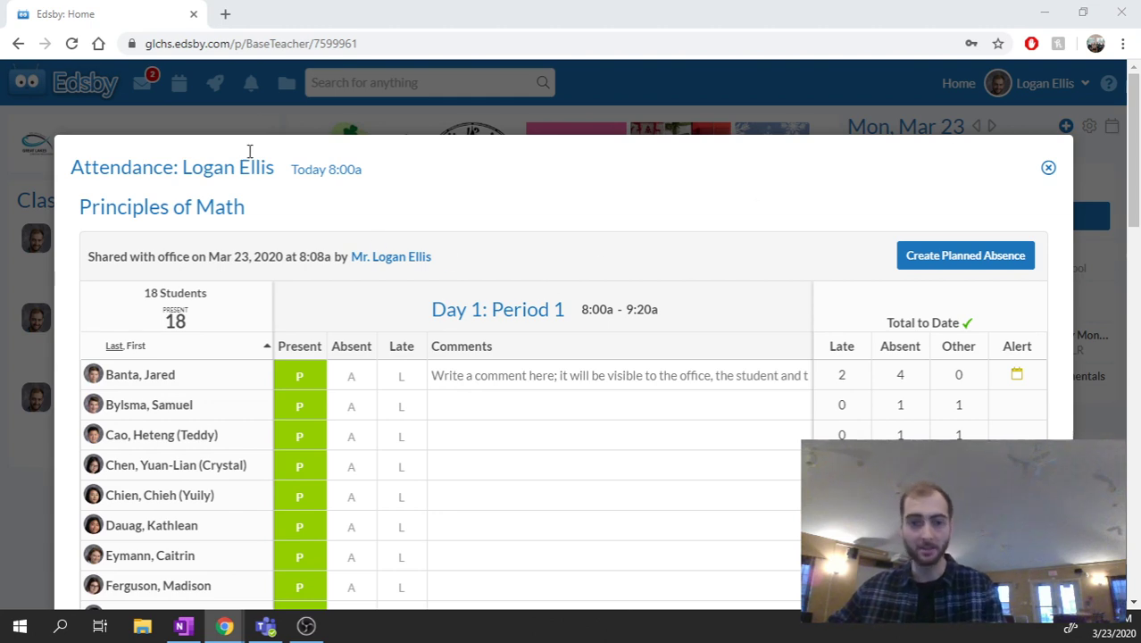
Move the browser window away from OneNote and open the main 4.3 Equation Solving page in the Chapter 4 section.
drag(326, 18, 656, 518)
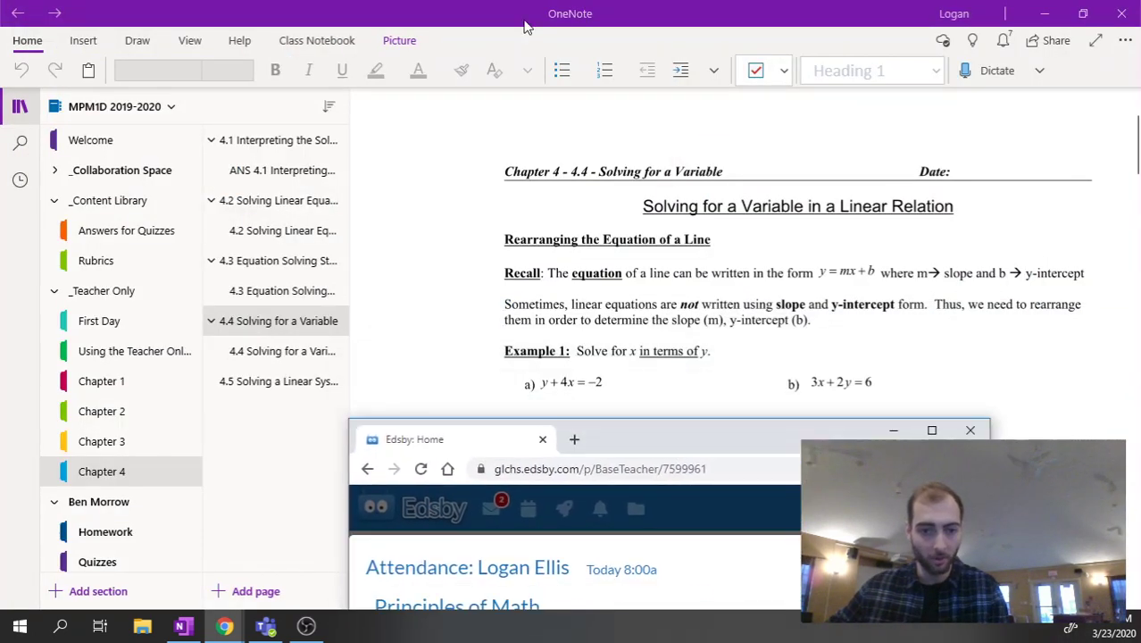
click(530, 93)
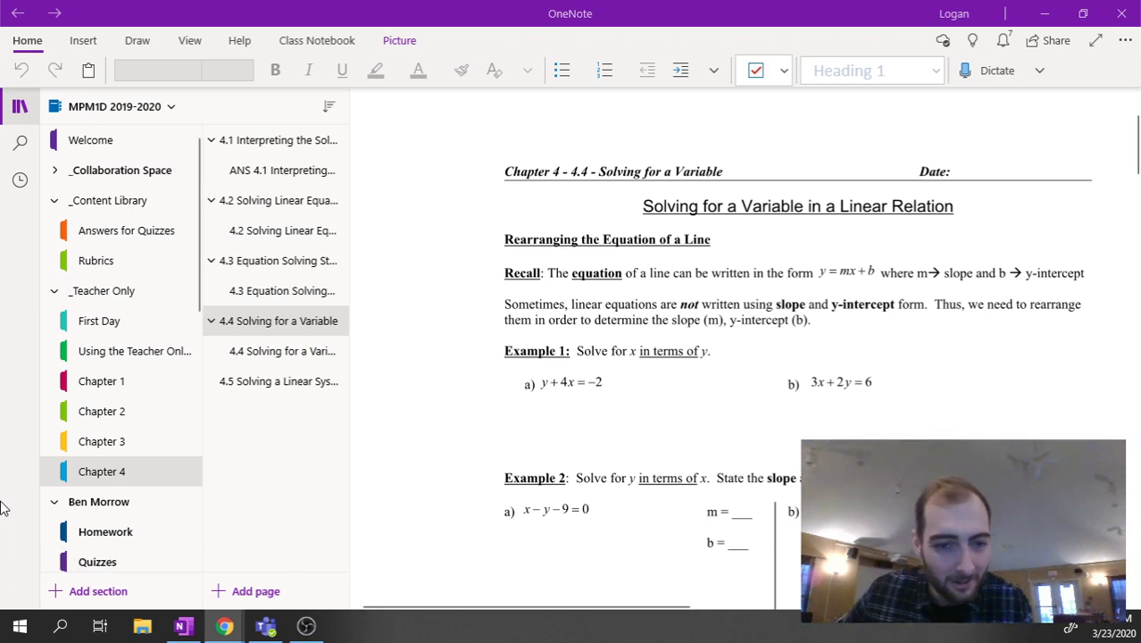
click(268, 261)
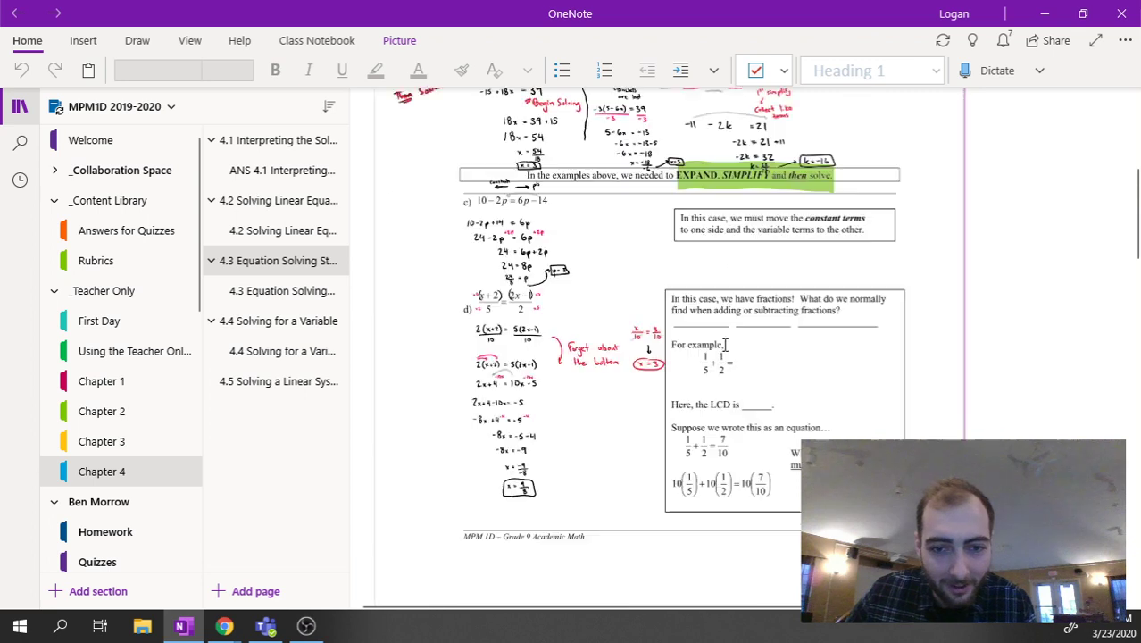